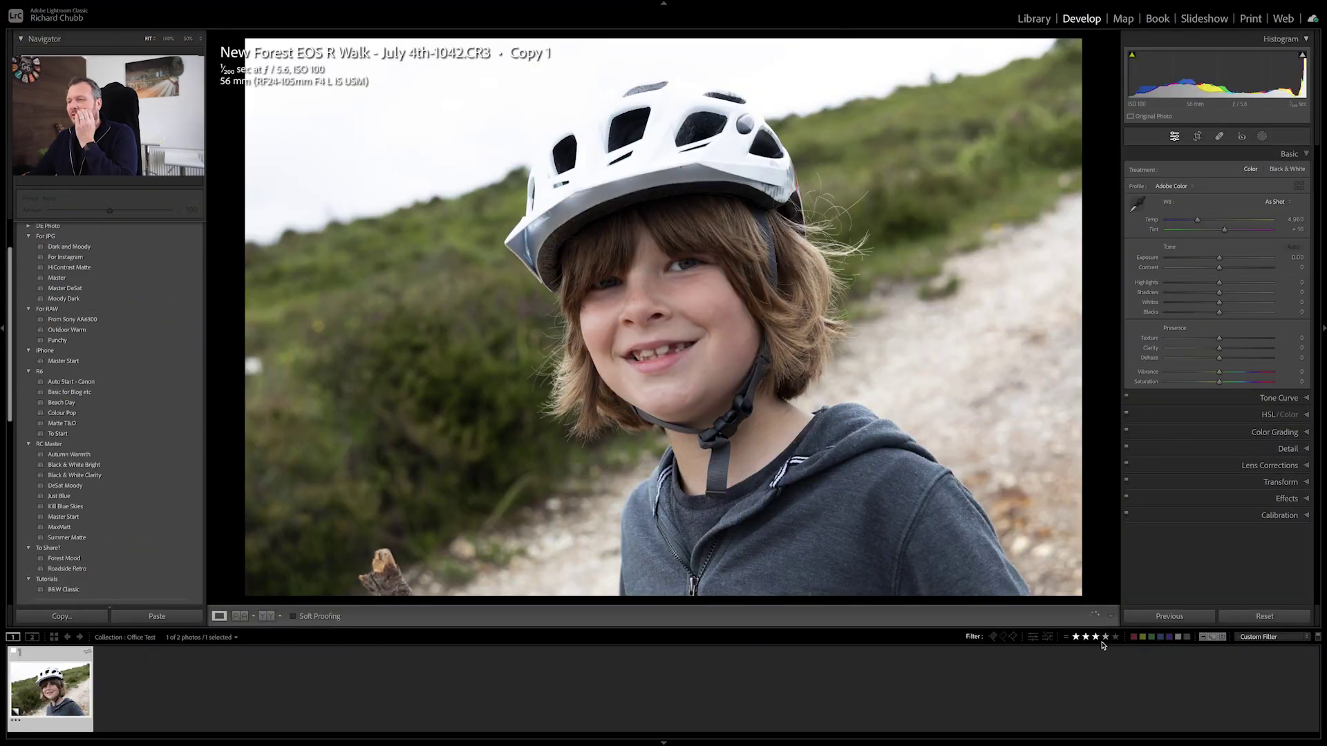
Step: Rate 'New Forest EOS R Walk - July 4th-1042.CR3 - Copy 1' three stars
key(3)
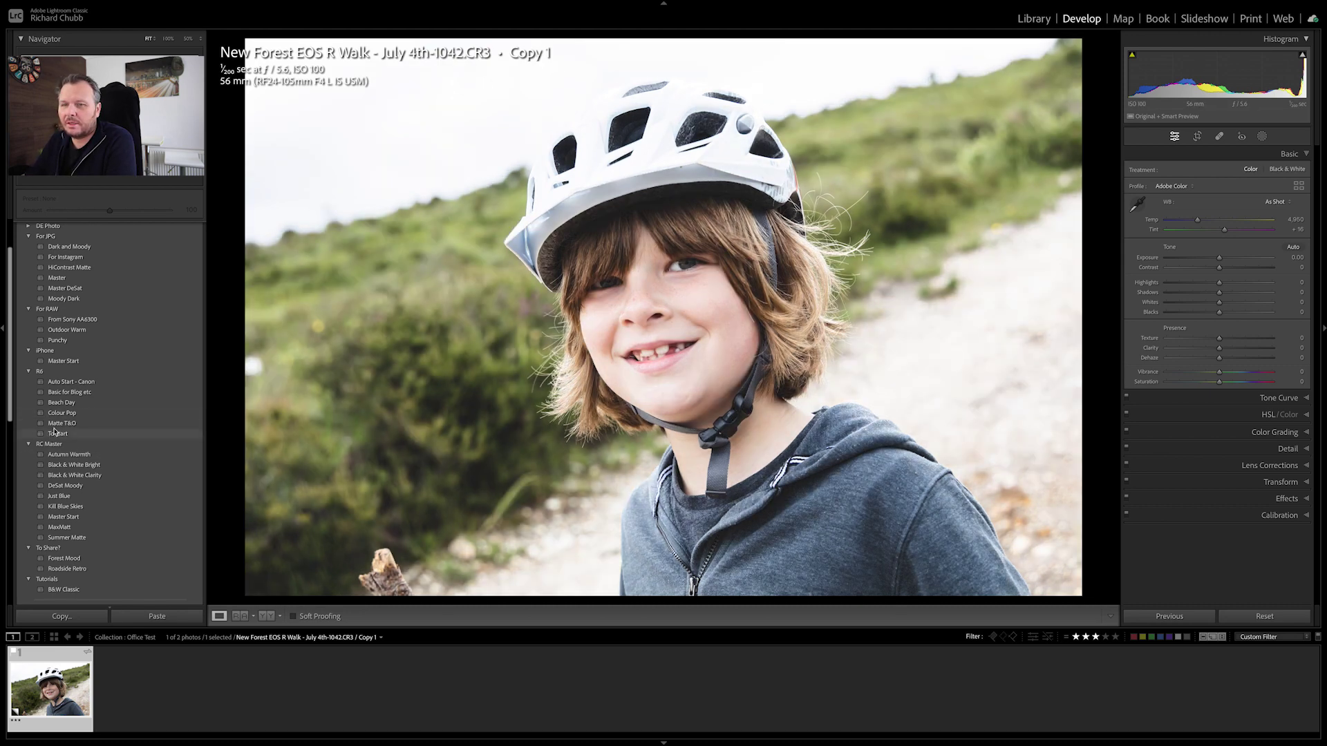
Step: Apply the Matte T&O preset, set Exposure +1.05 and Highlights -72, and raise Vibrance slightly
click(57, 425)
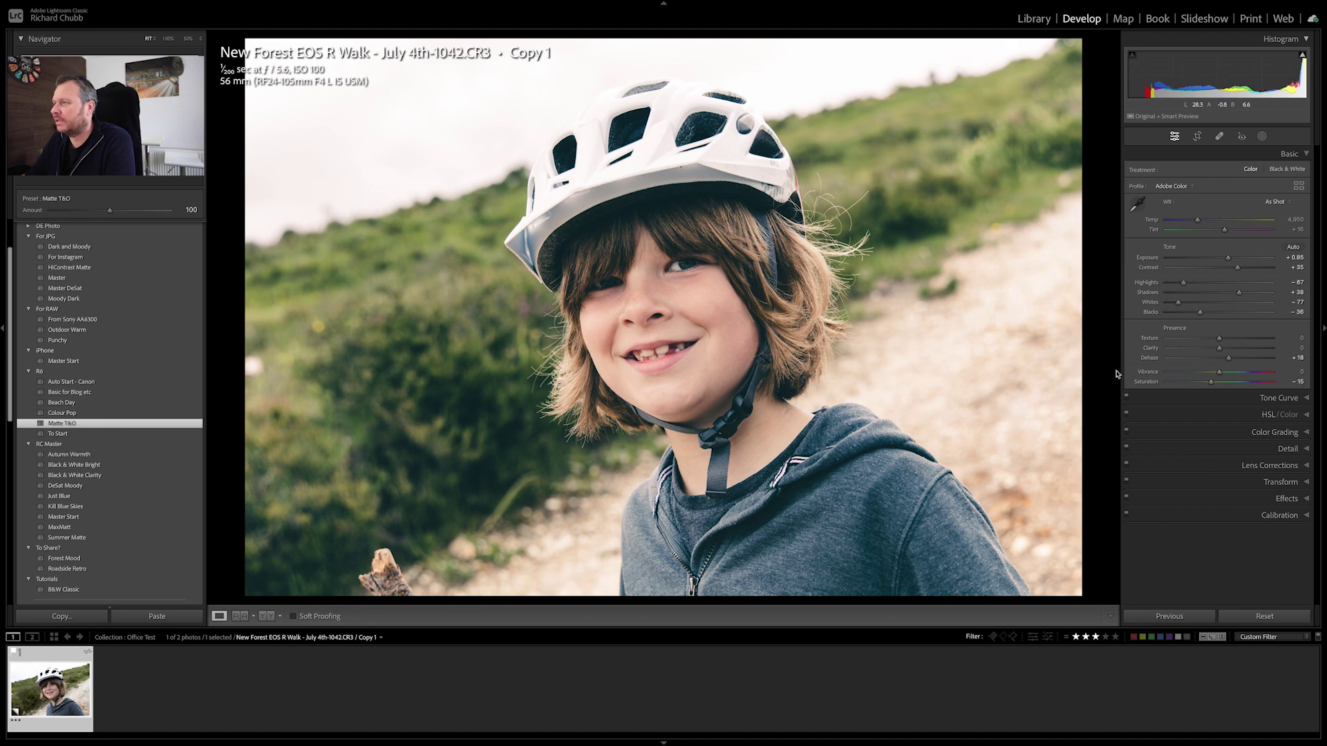
drag(1228, 257, 1230, 257)
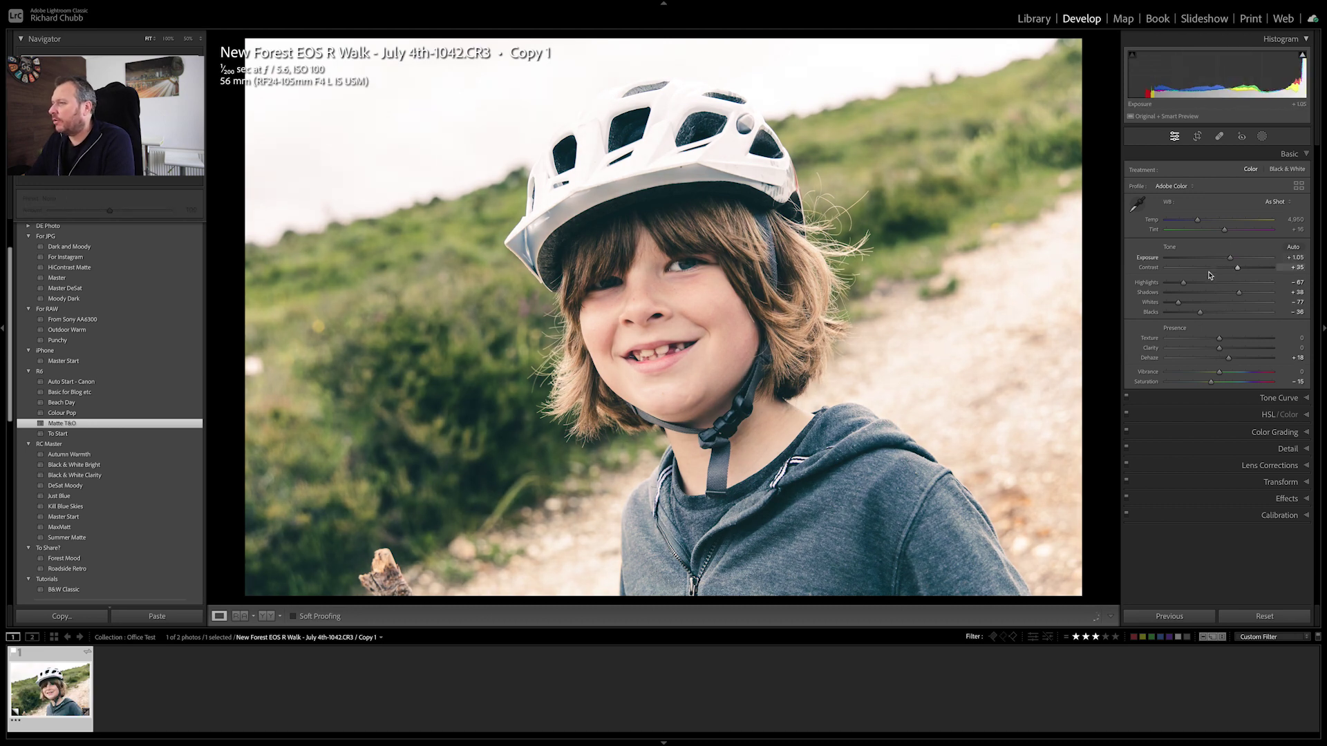
drag(1183, 282, 1196, 315)
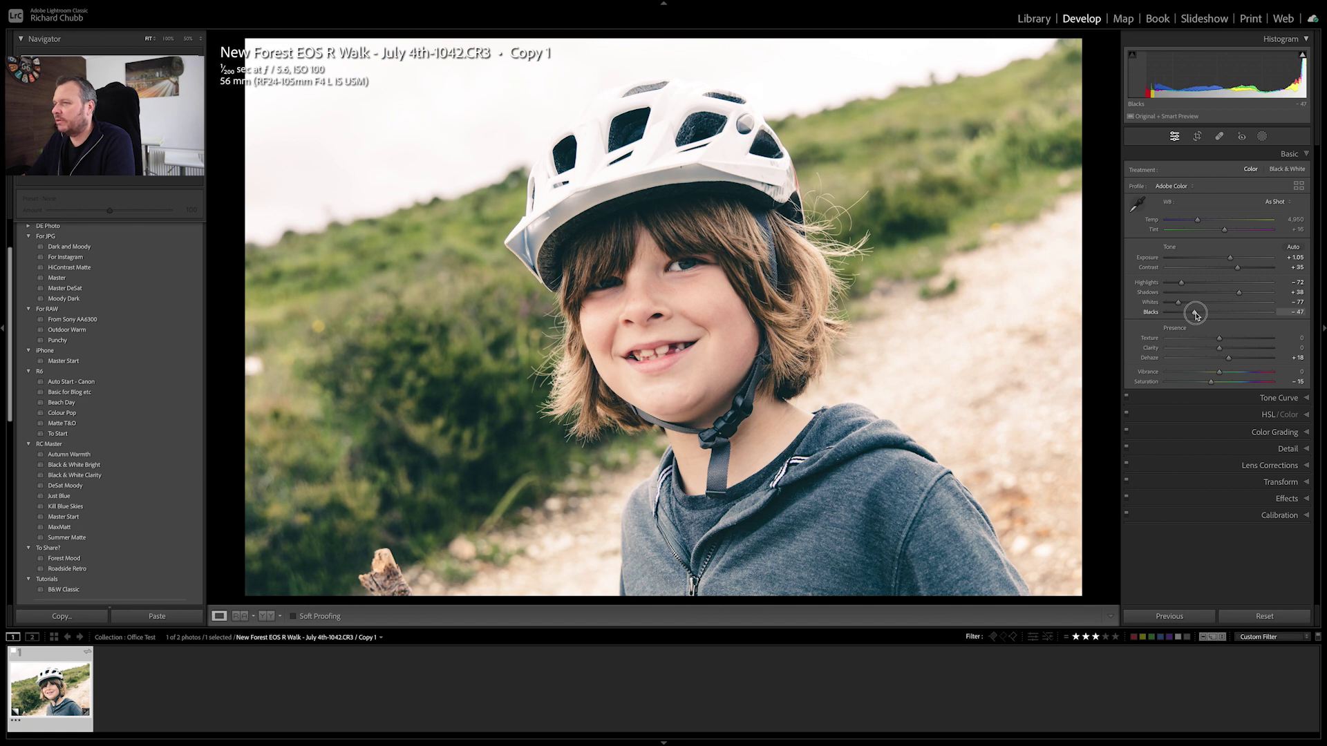
drag(1219, 373, 1227, 375)
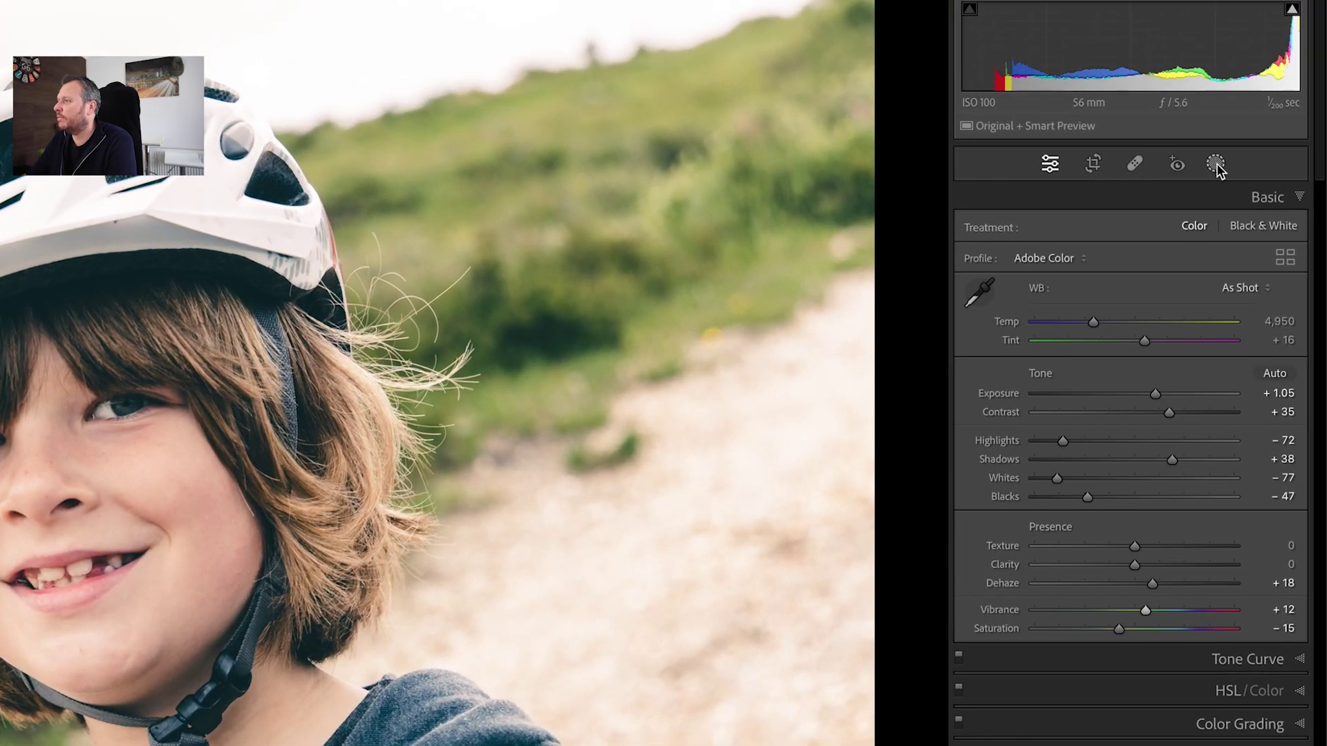
Step: Create a Select Subject mask over the boy and helmet with its overlay shown
click(1215, 165)
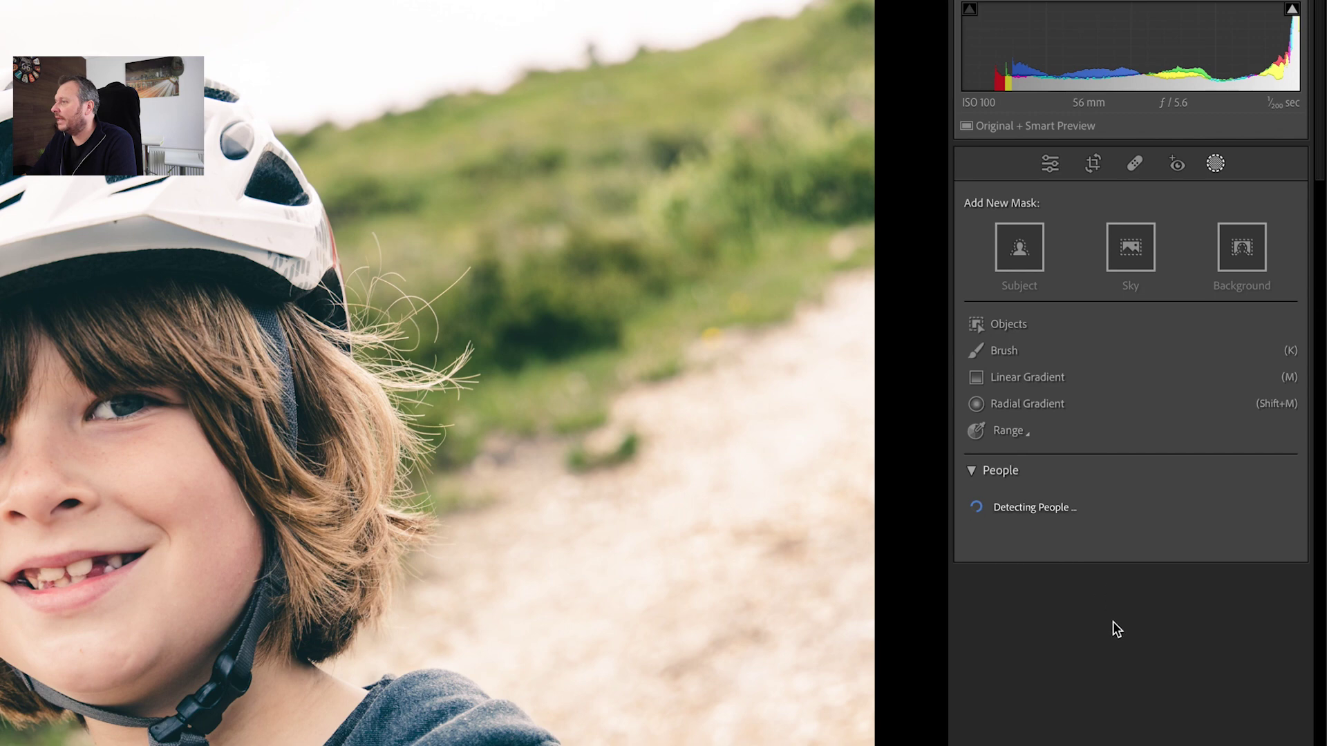
click(1020, 256)
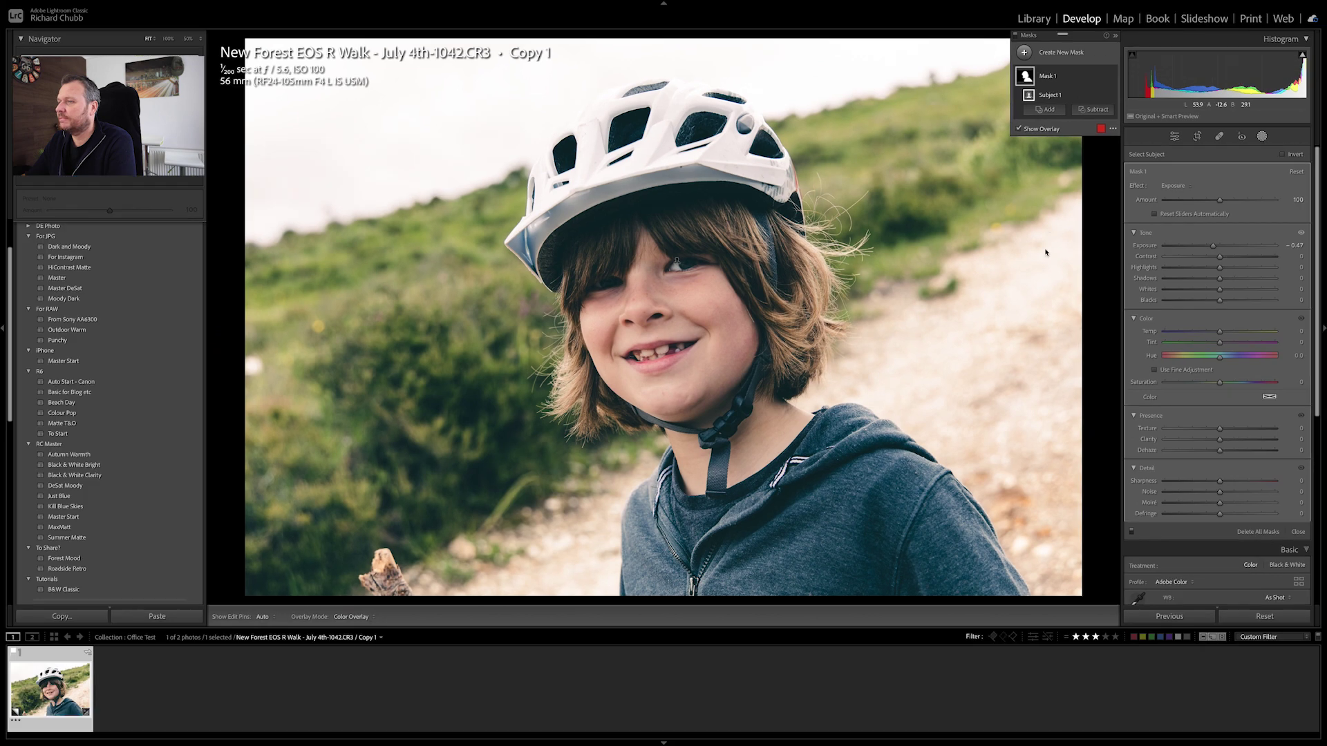
click(785, 150)
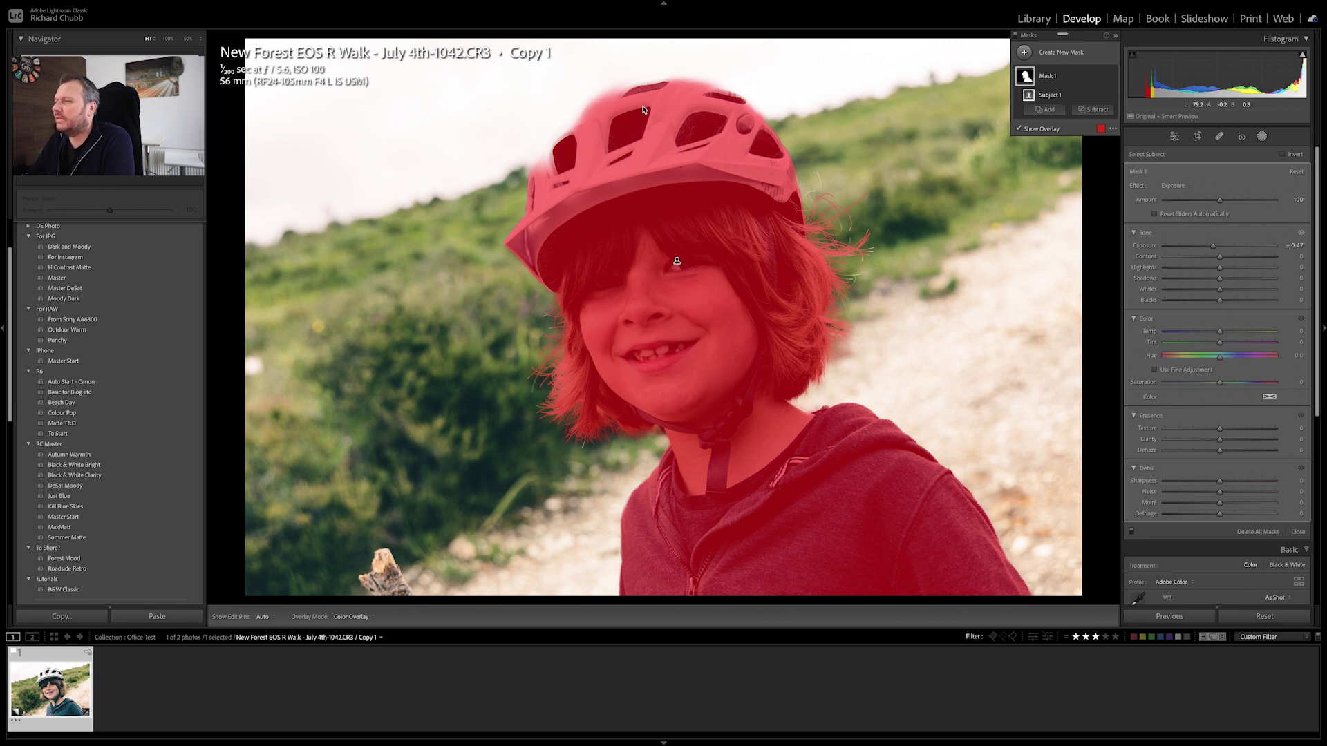
Step: Hide the overlay and set the boy's mask to Exposure 0.30, Contrast 13, Highlights -33, Sharpness 15
mouse_move(994, 3)
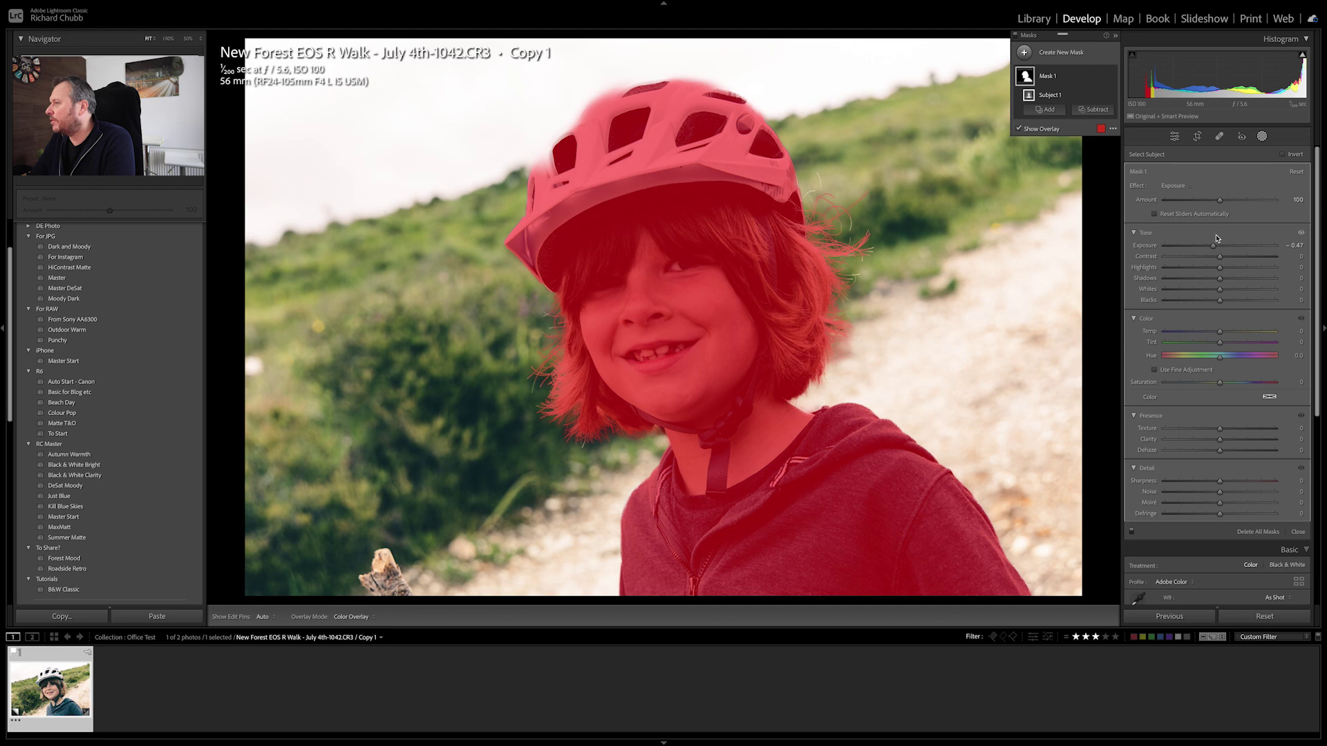
click(1041, 129)
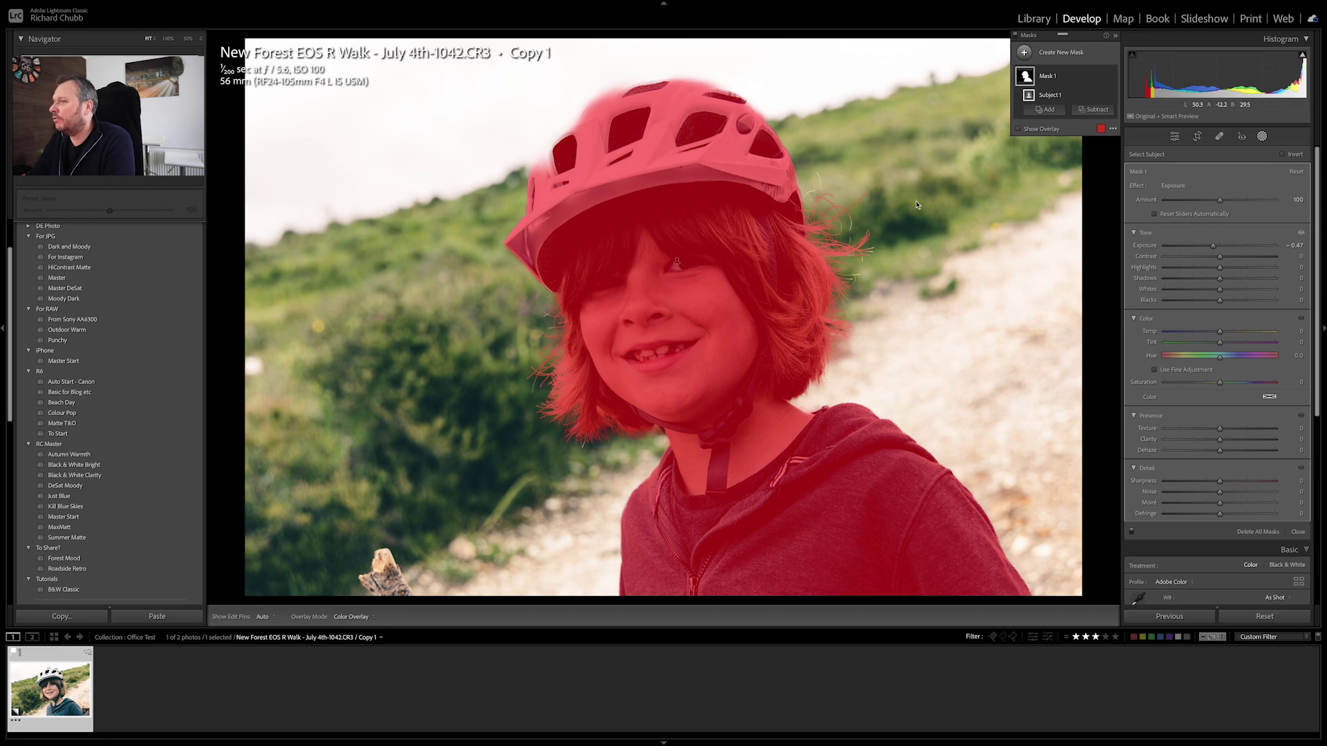
double_click(1144, 246)
drag(1220, 246, 1201, 268)
drag(1219, 483, 1229, 481)
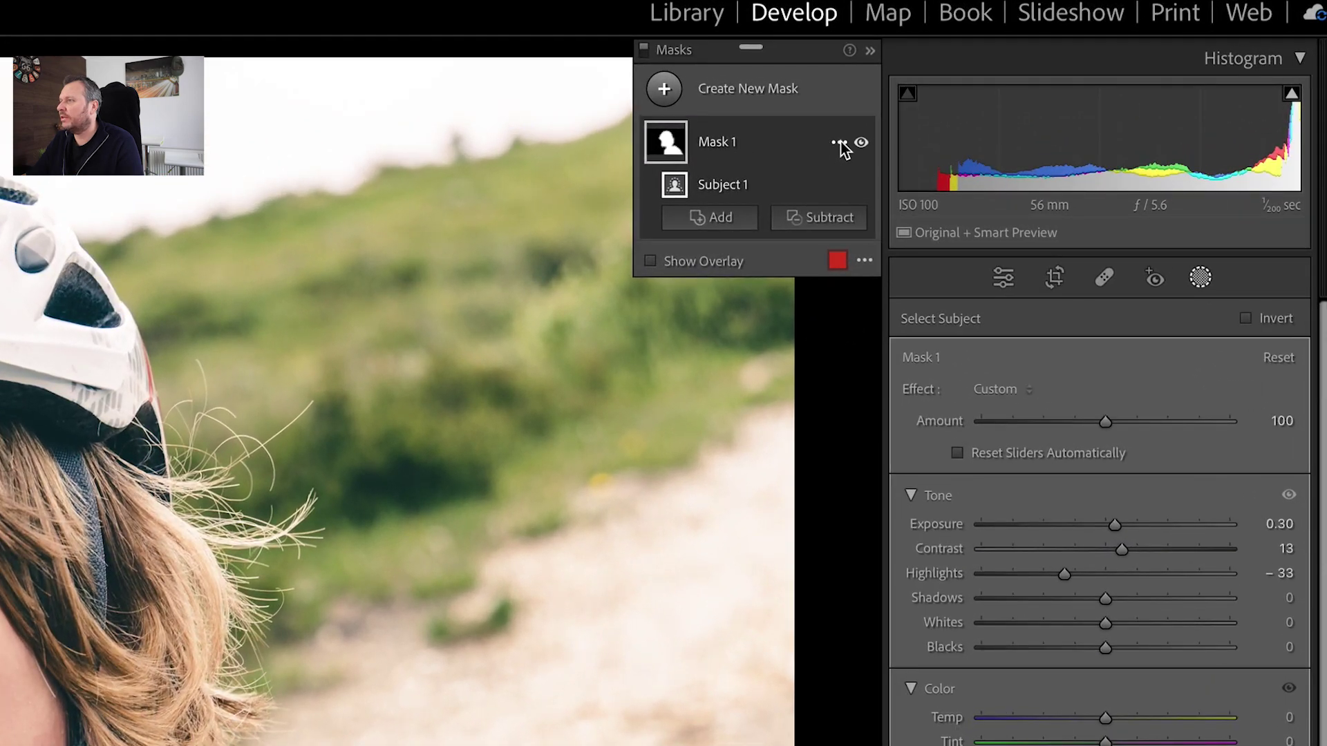
Step: Create 'Mask 1 Inverted' with Duplicate and Invert Mask on Mask 1
click(838, 142)
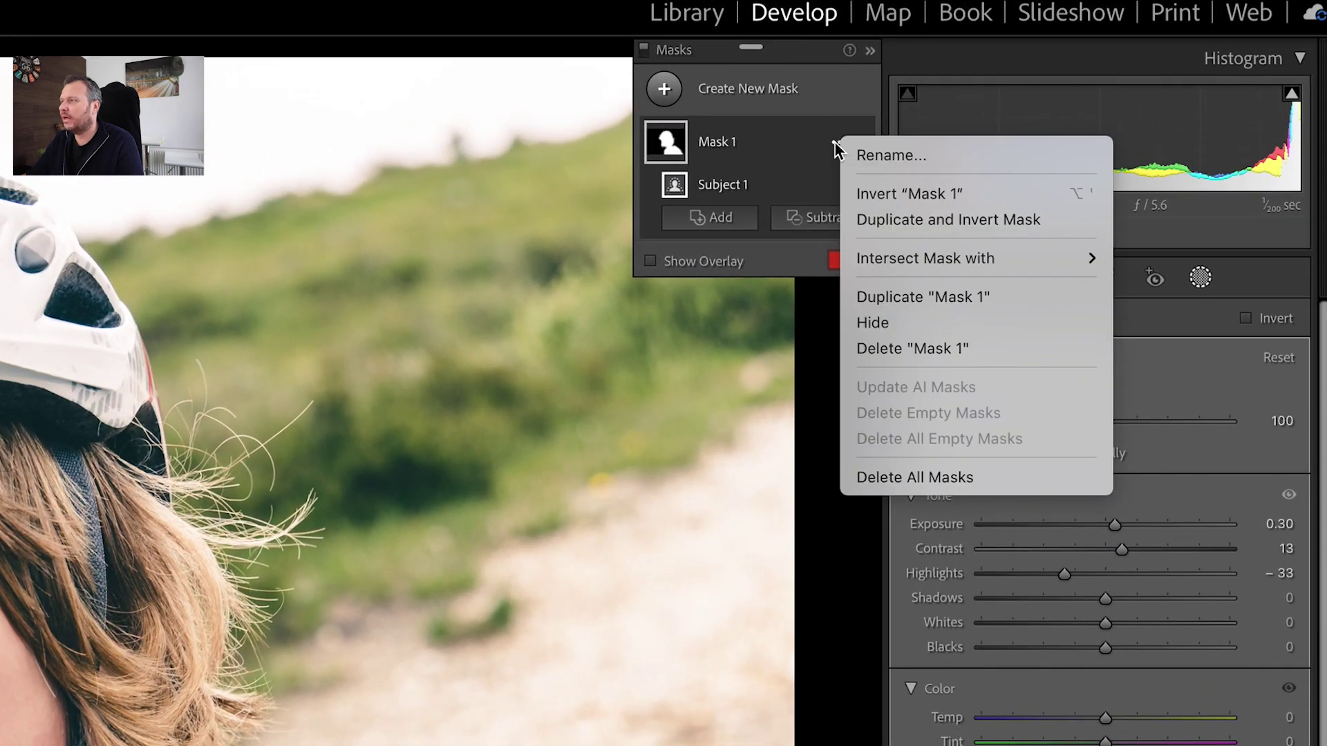
click(795, 146)
right_click(791, 142)
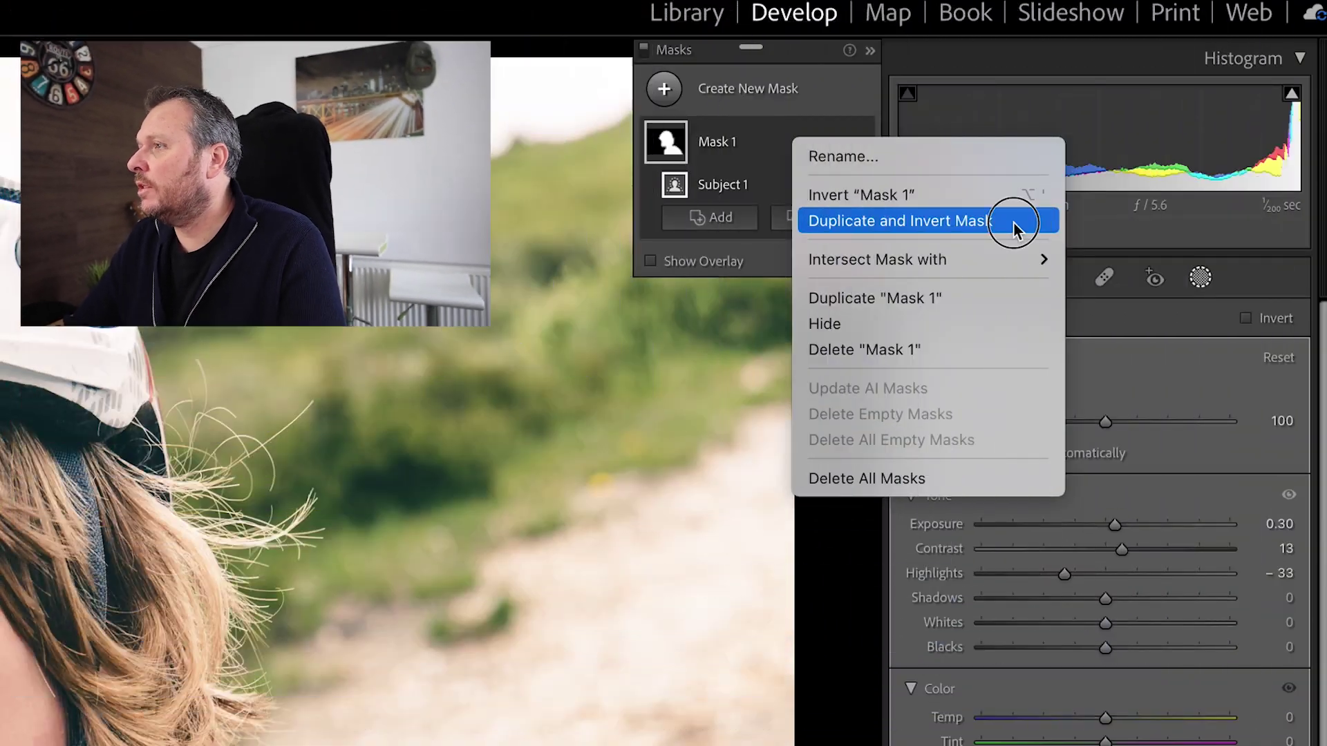
click(1013, 222)
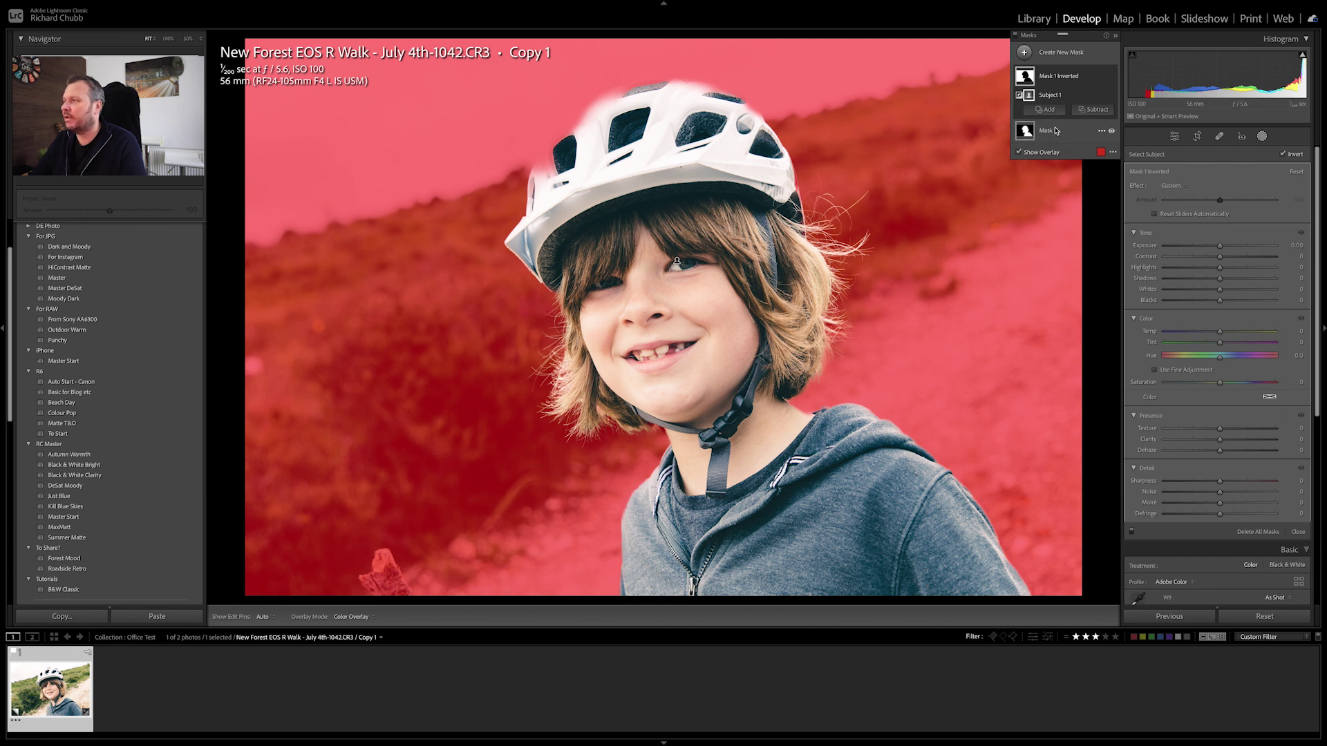
Step: Set the inverted background mask to Exposure -0.69, Highlights -15, Sharpness -12 and Saturation -8
click(1059, 78)
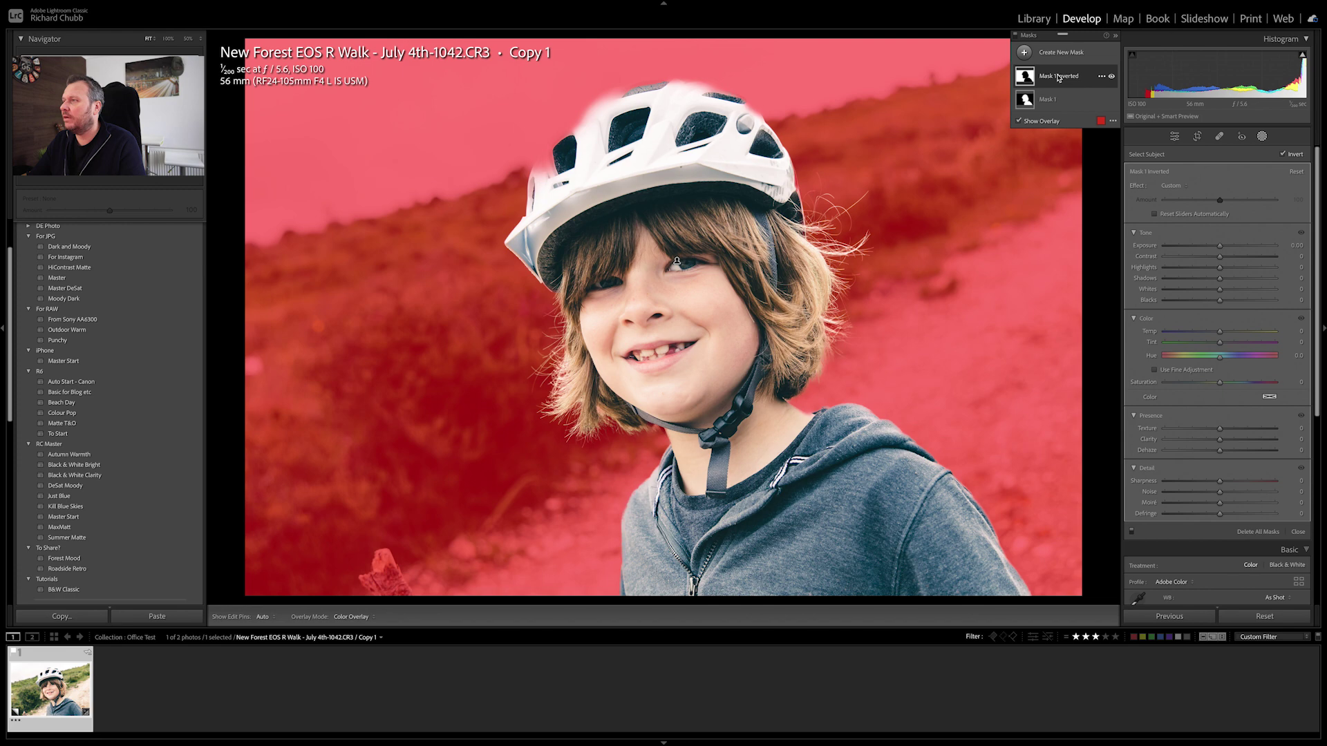
click(1059, 78)
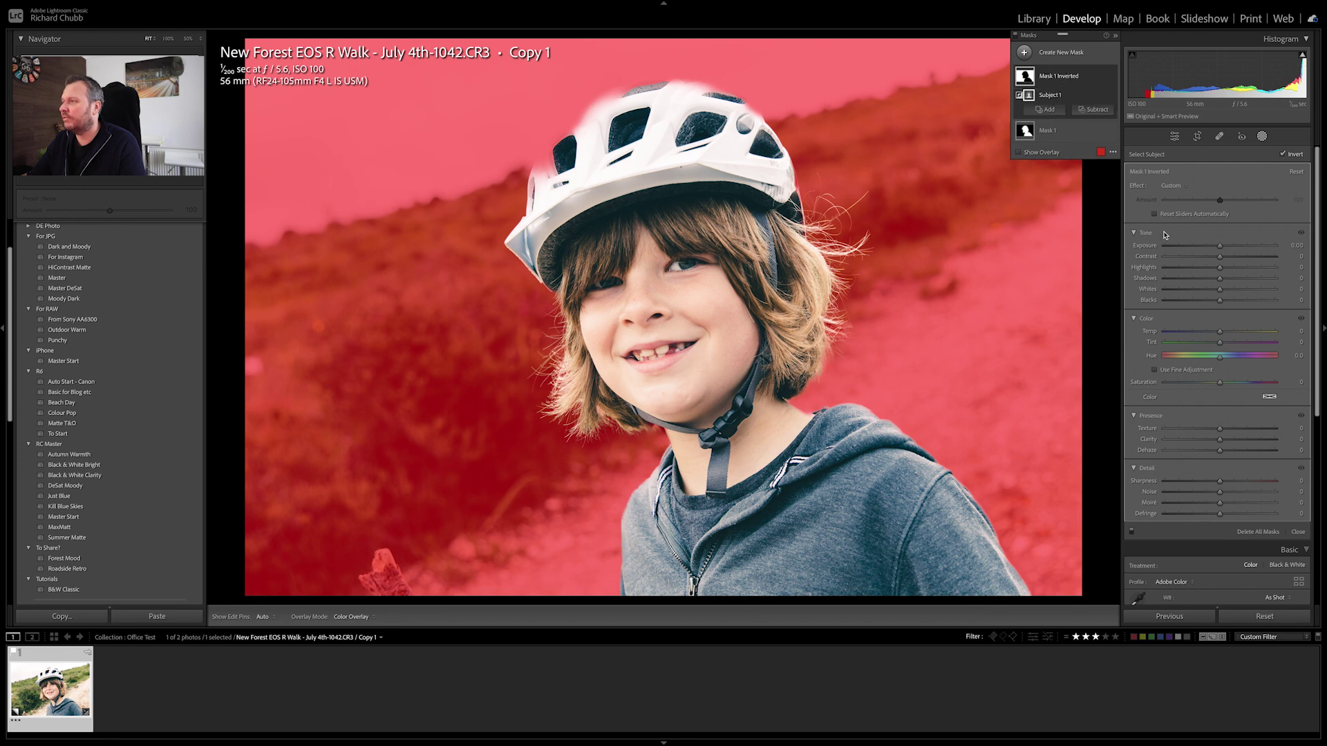
drag(1220, 247, 1215, 250)
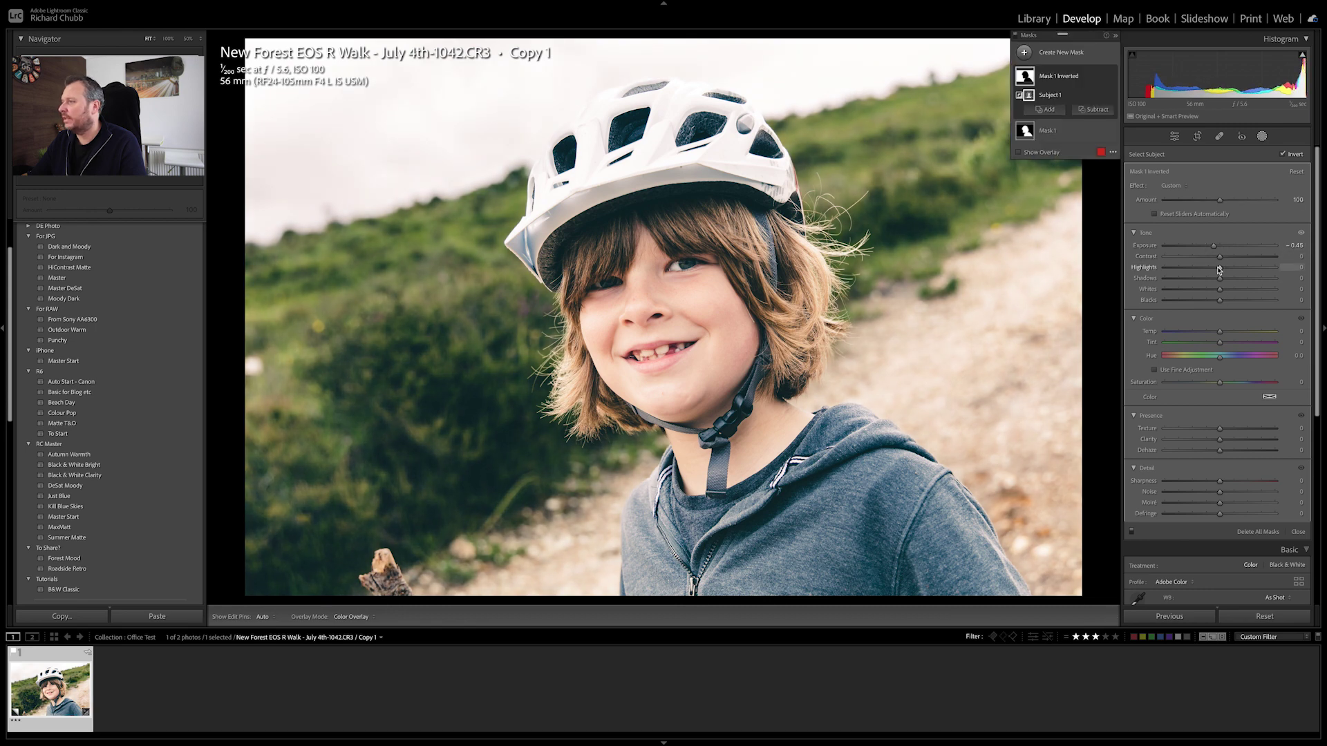
drag(1219, 271, 1208, 247)
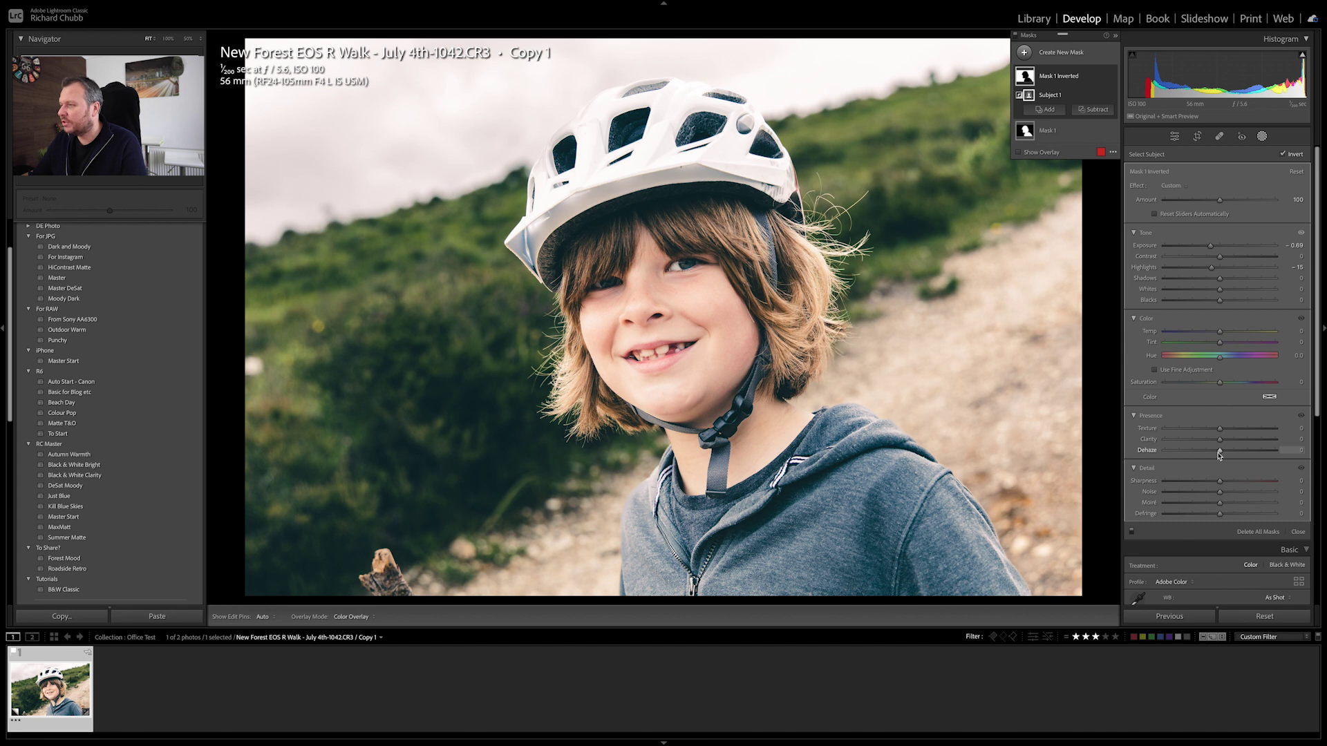
drag(1218, 481, 1214, 484)
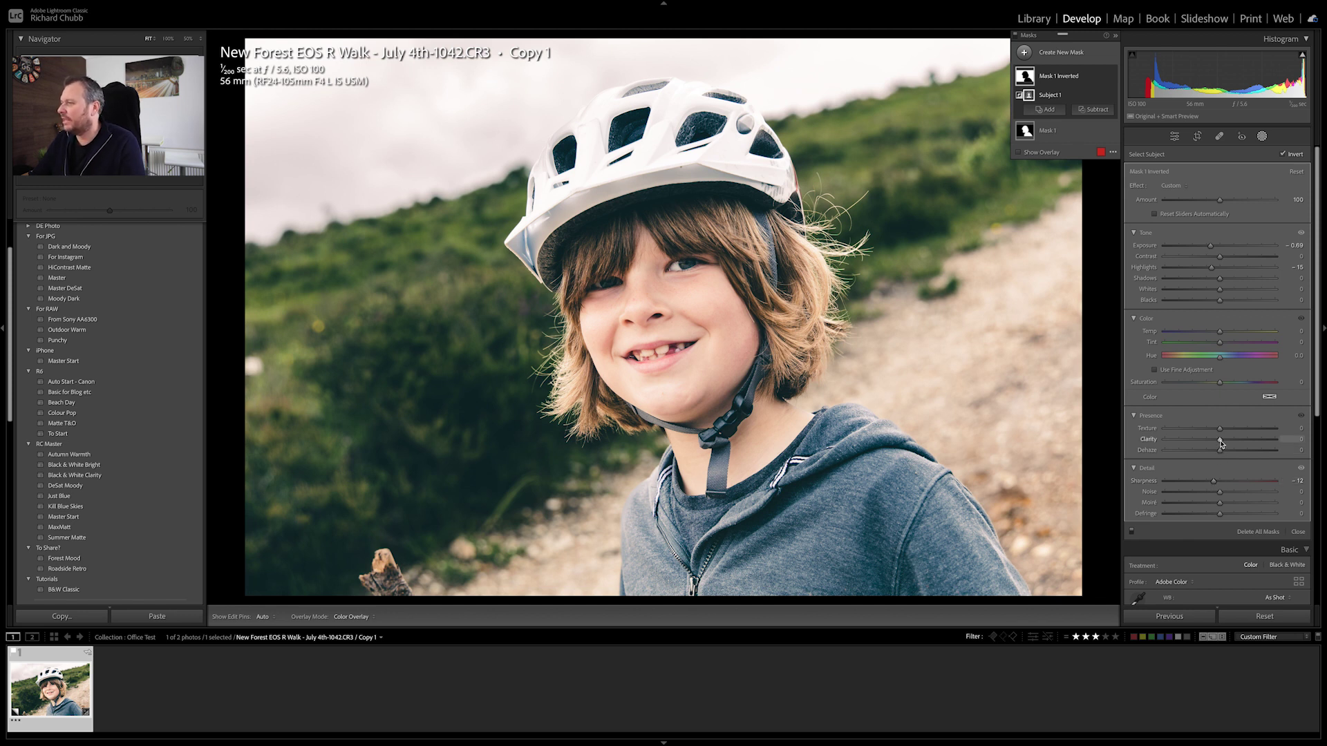
drag(1220, 384, 1215, 385)
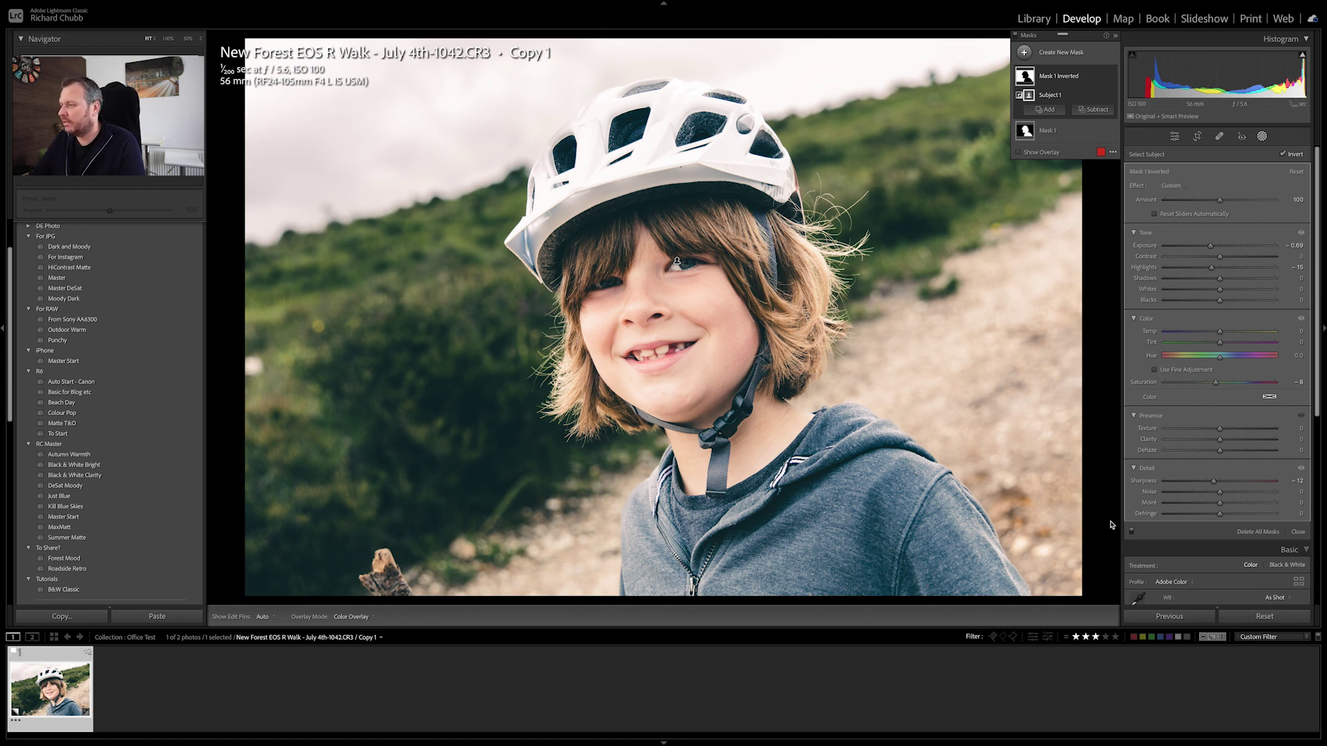
Step: Compare the portrait with masks off and on, then filter to 2 stars to show the whisky photo
click(1131, 533)
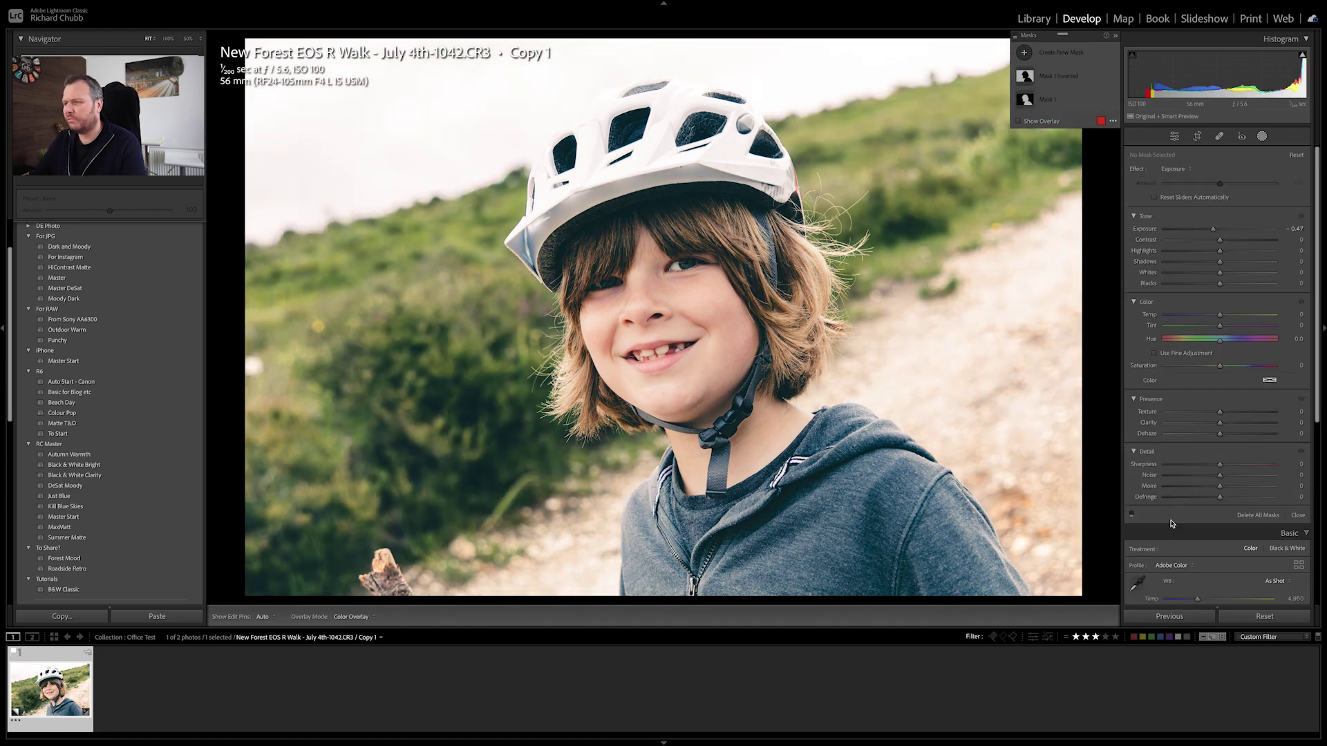
click(1133, 516)
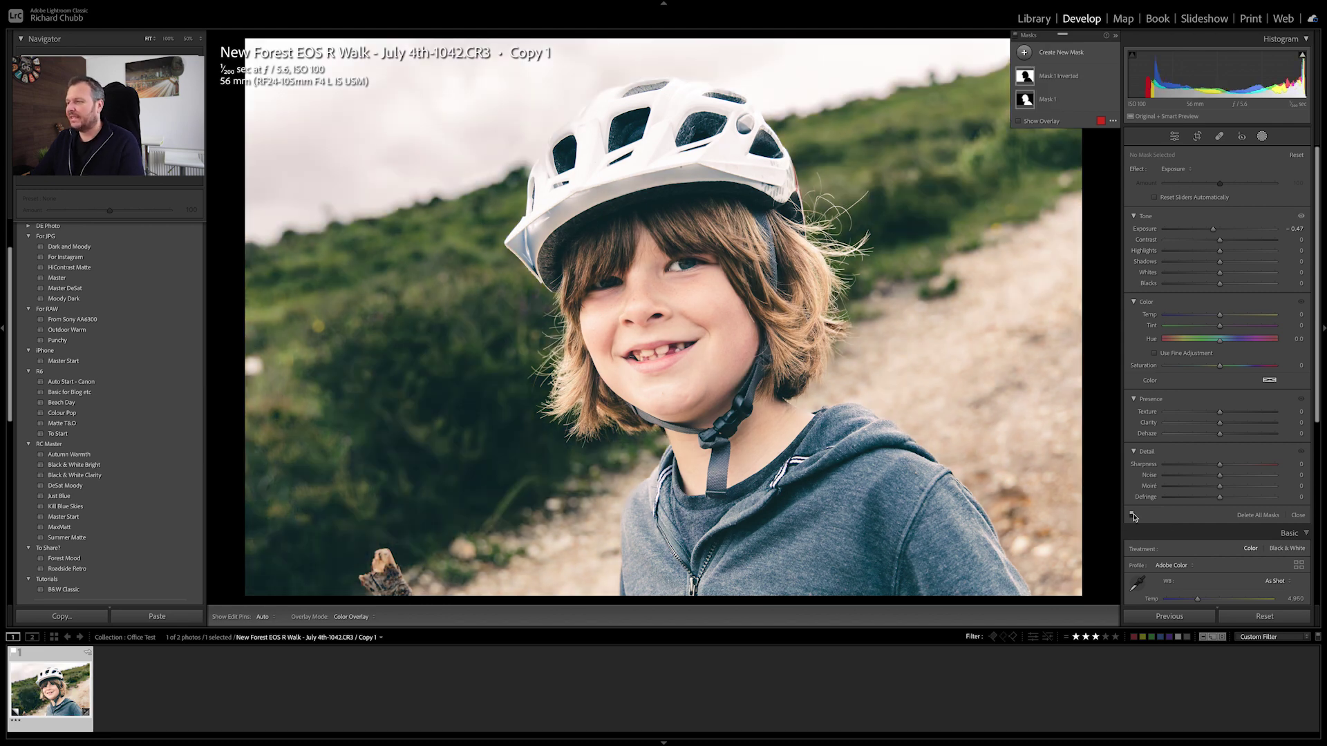
click(1133, 516)
click(1134, 515)
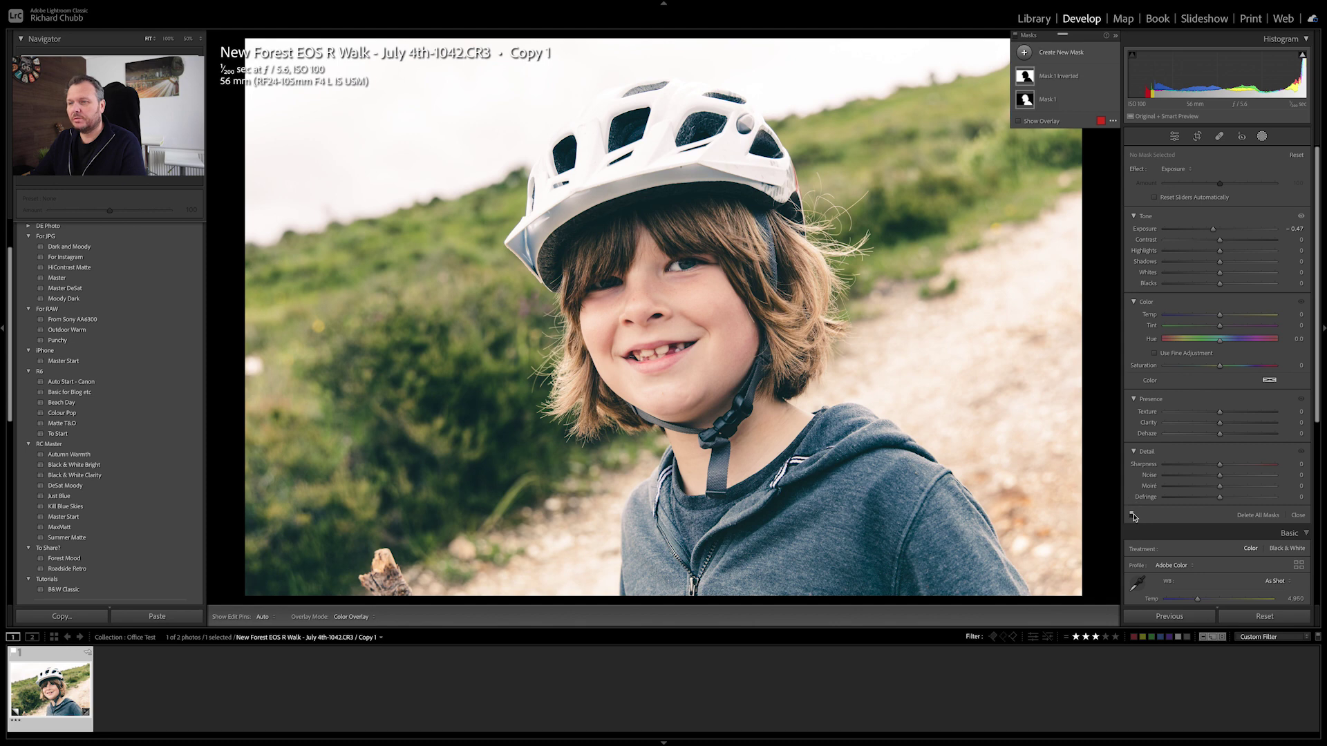
click(1133, 515)
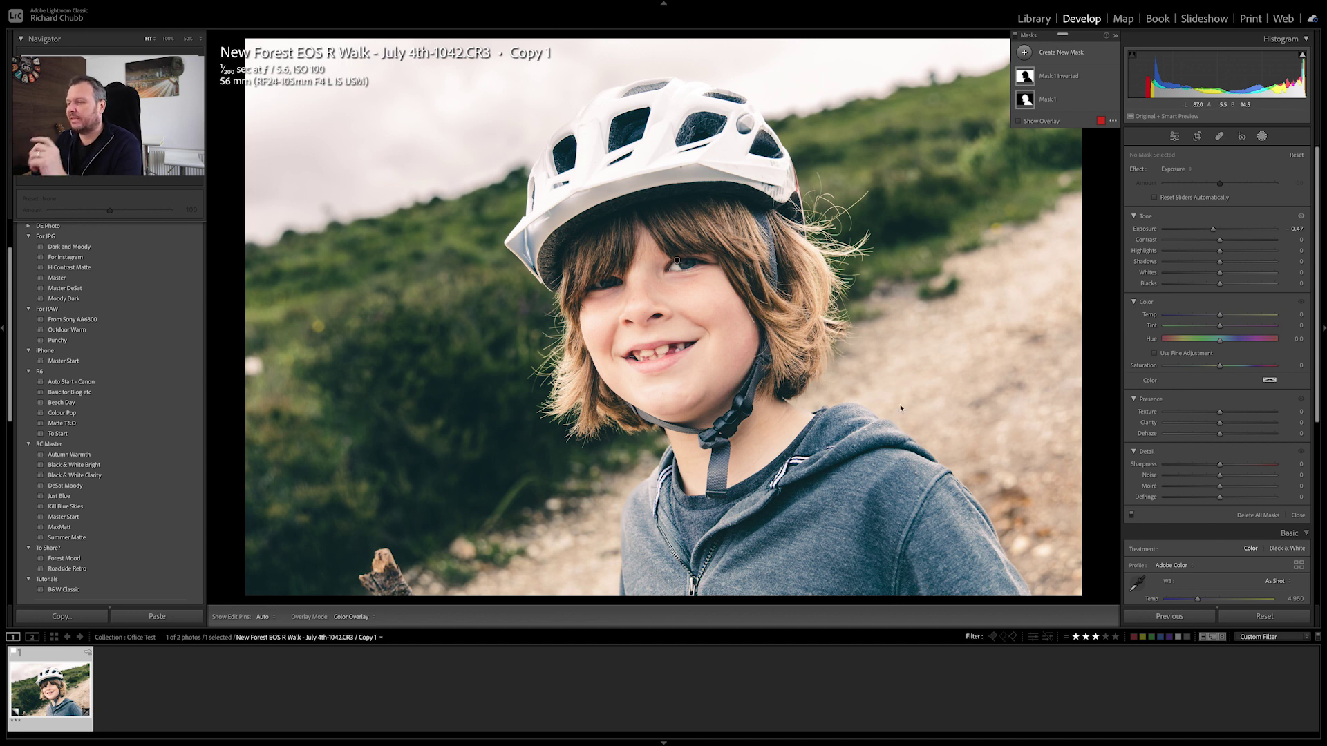
click(1086, 637)
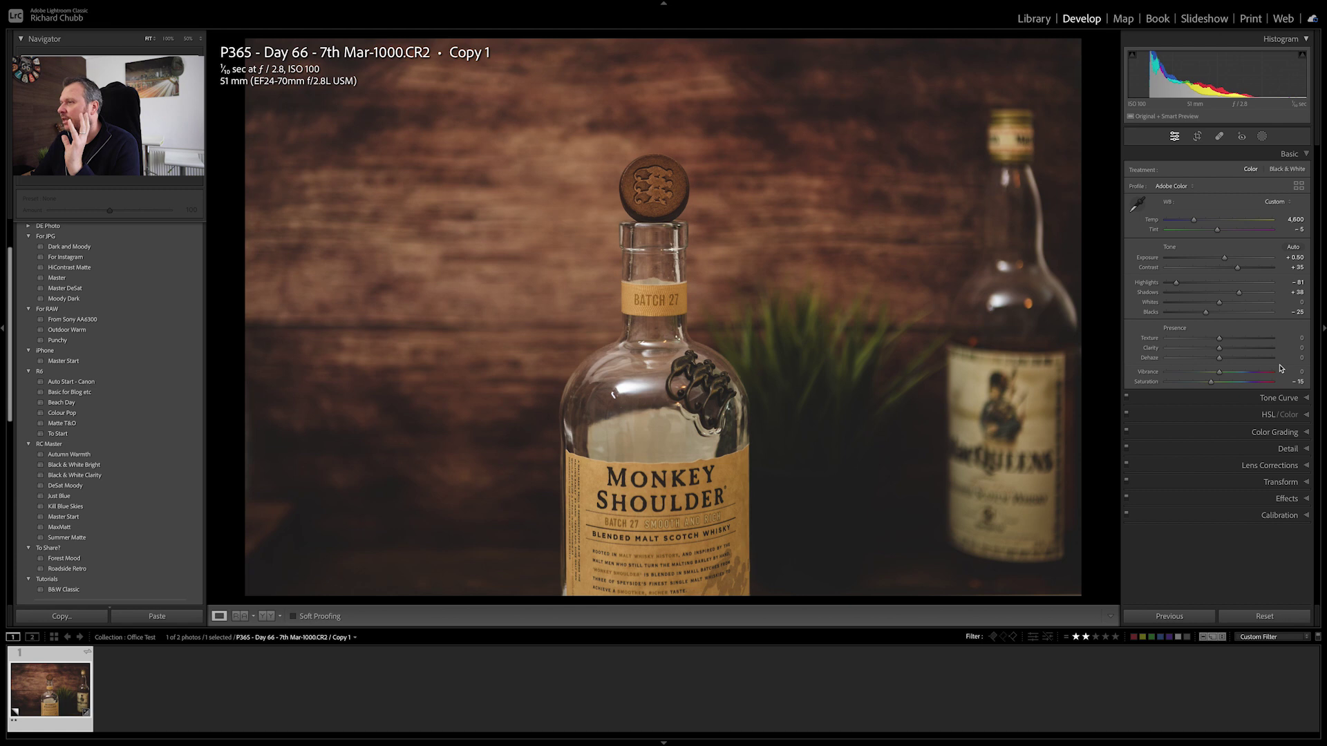
Step: Mask the Monkey Shoulder bottle with Select Subject, overlay hidden, and set its Exposure to +0.48
click(1262, 137)
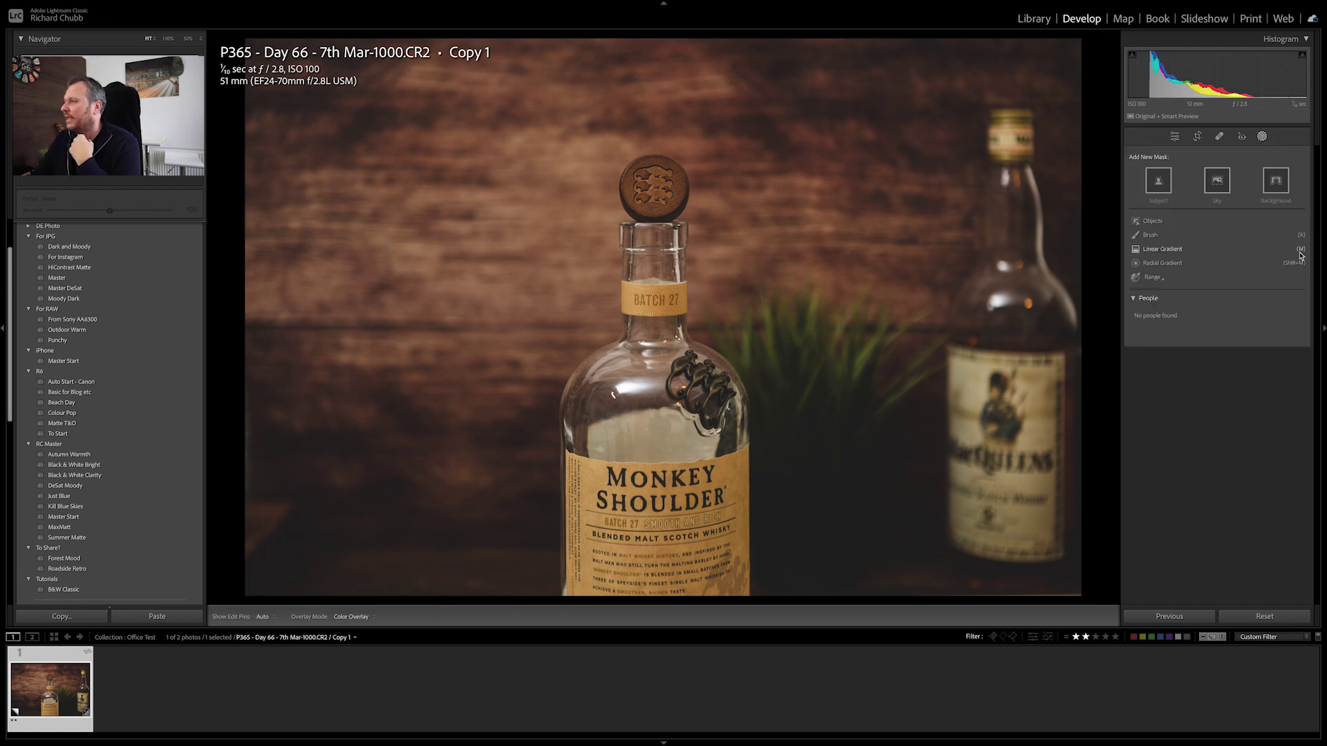
click(1158, 181)
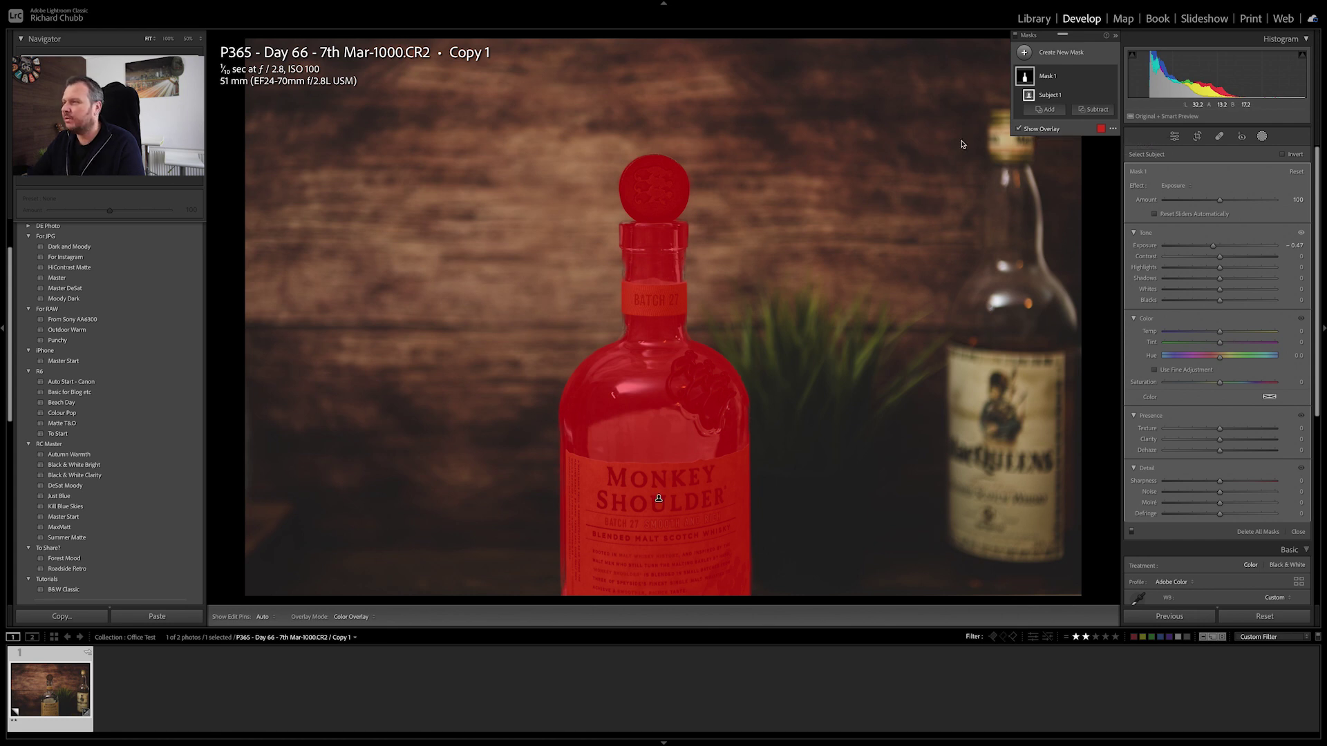
click(1039, 129)
double_click(1212, 246)
drag(1221, 248, 1230, 248)
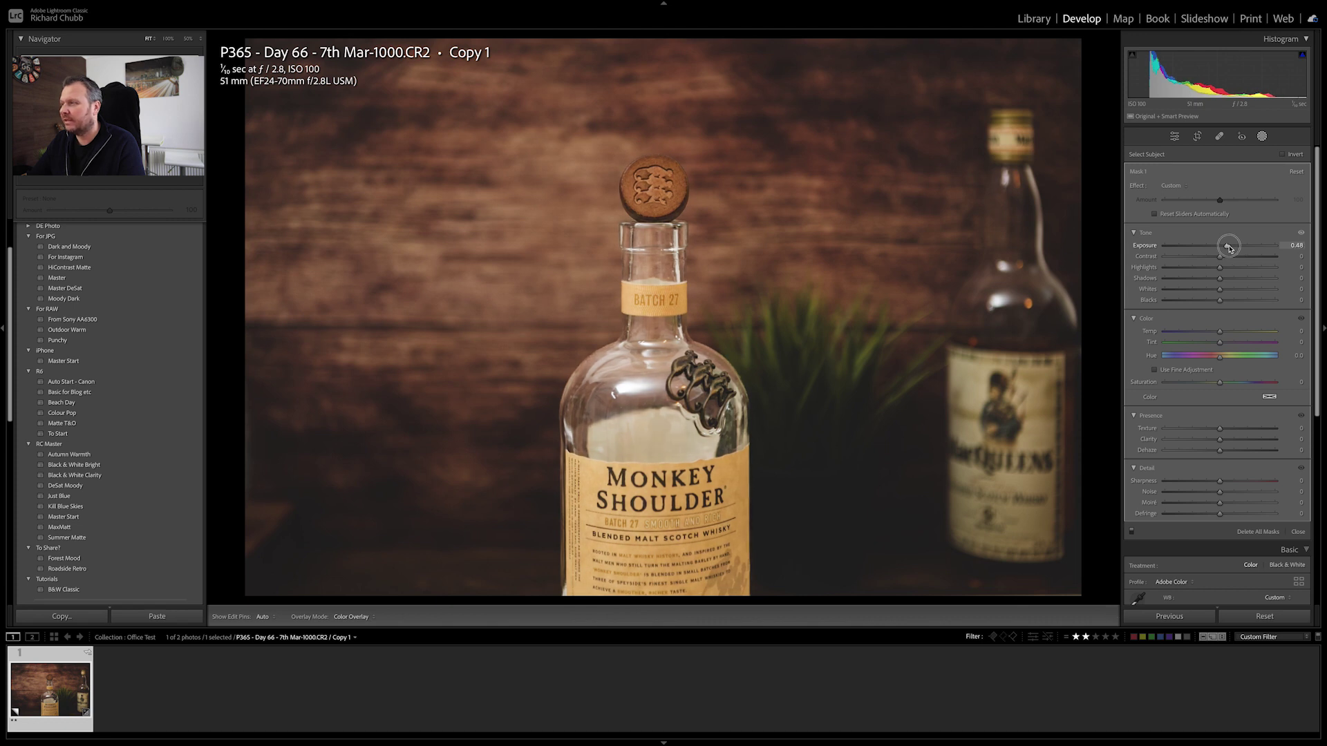
Step: Settle the bottle mask at +0.48, then duplicate-invert it and darken the background to -0.47
drag(1228, 249, 1227, 247)
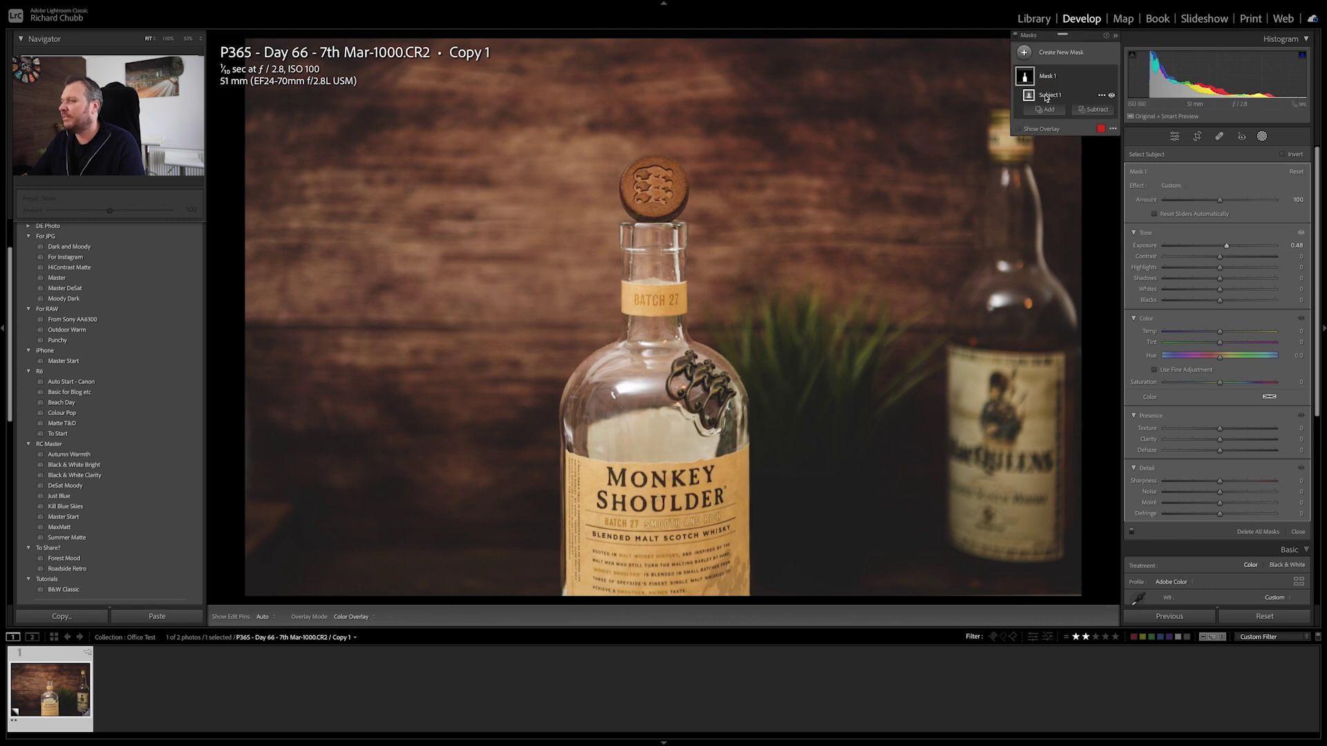
click(1100, 76)
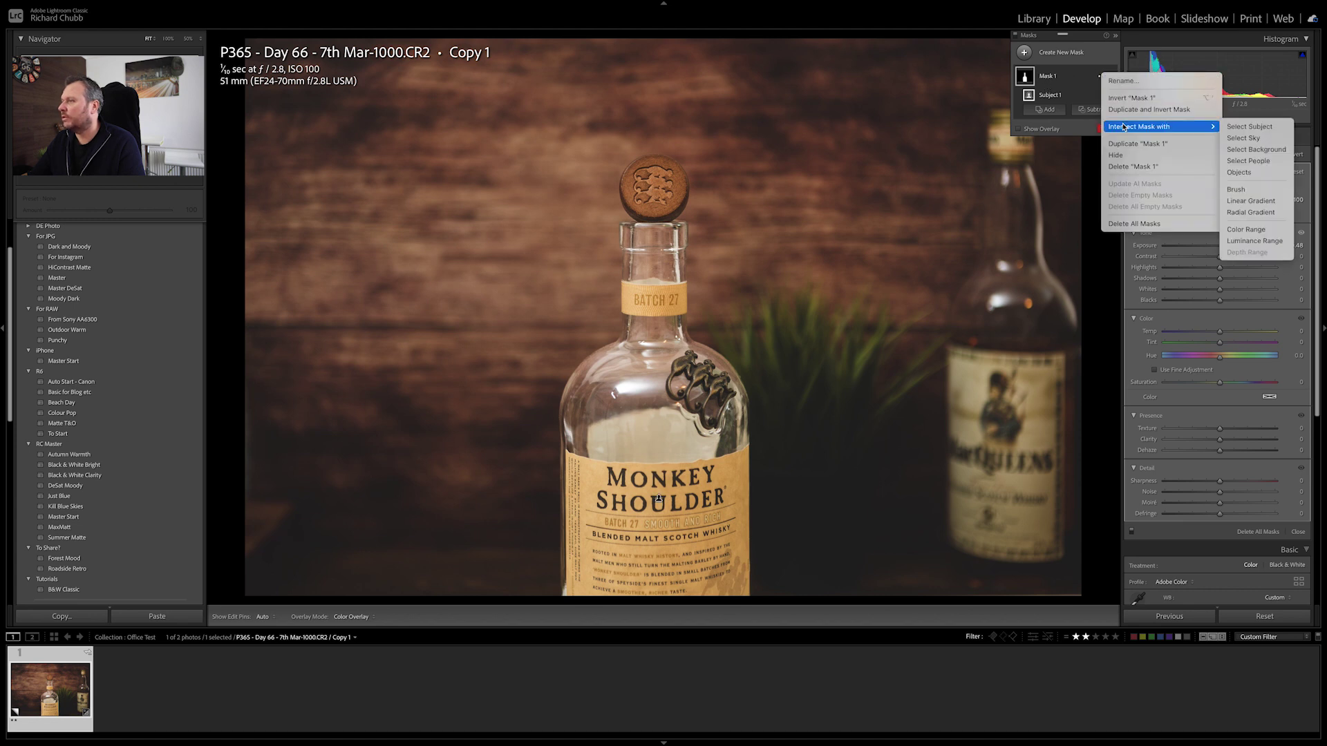
click(1144, 109)
drag(1220, 246, 1212, 246)
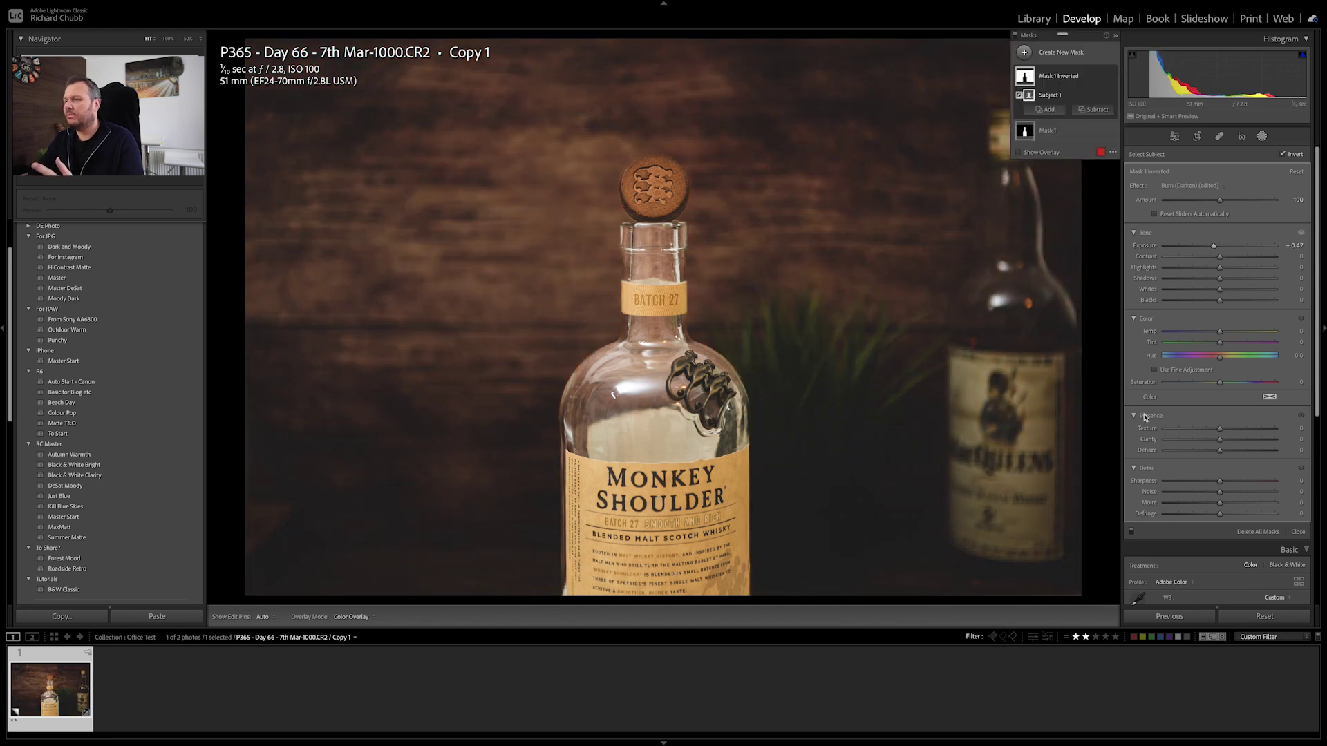
Step: Lower the inverted mask's Exposure to -0.57 and compare the whisky photo with masks off and on
mouse_move(1212, 246)
mouse_down()
mouse_move(1197, 246)
mouse_move(1213, 247)
mouse_up()
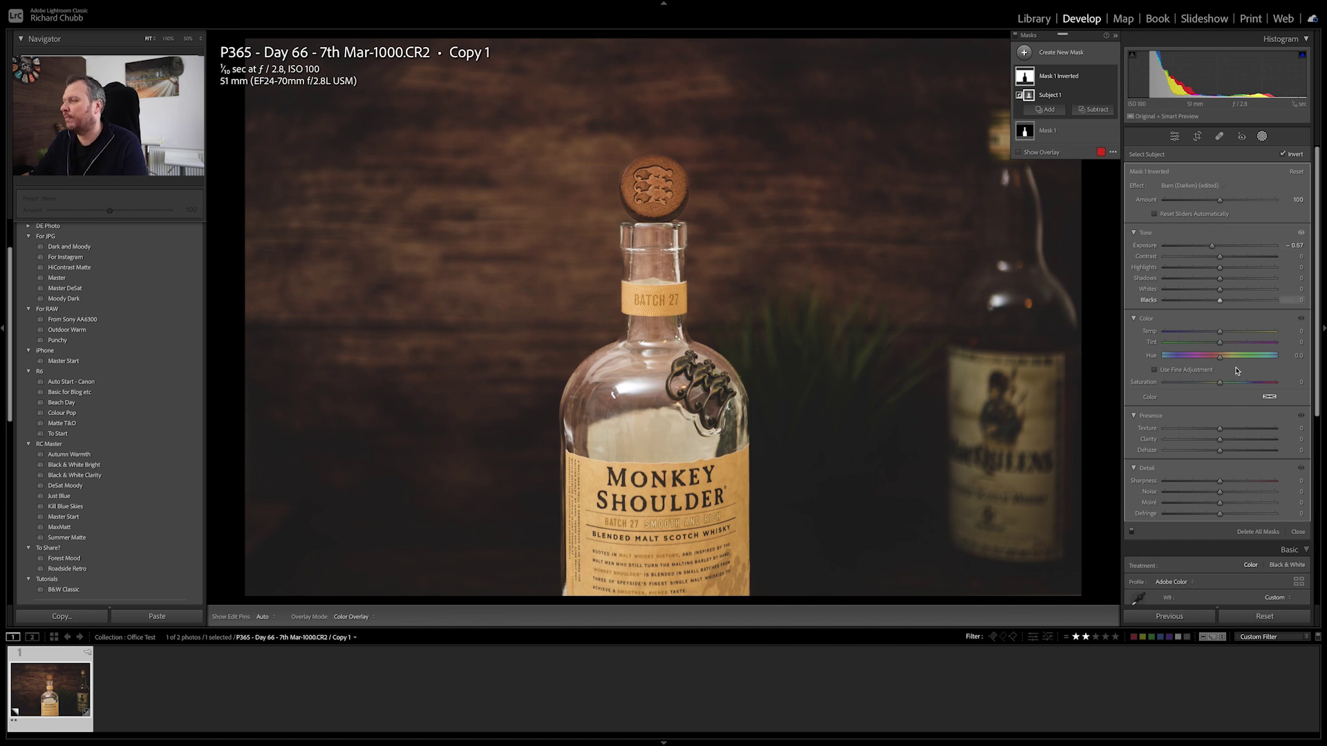
click(1131, 532)
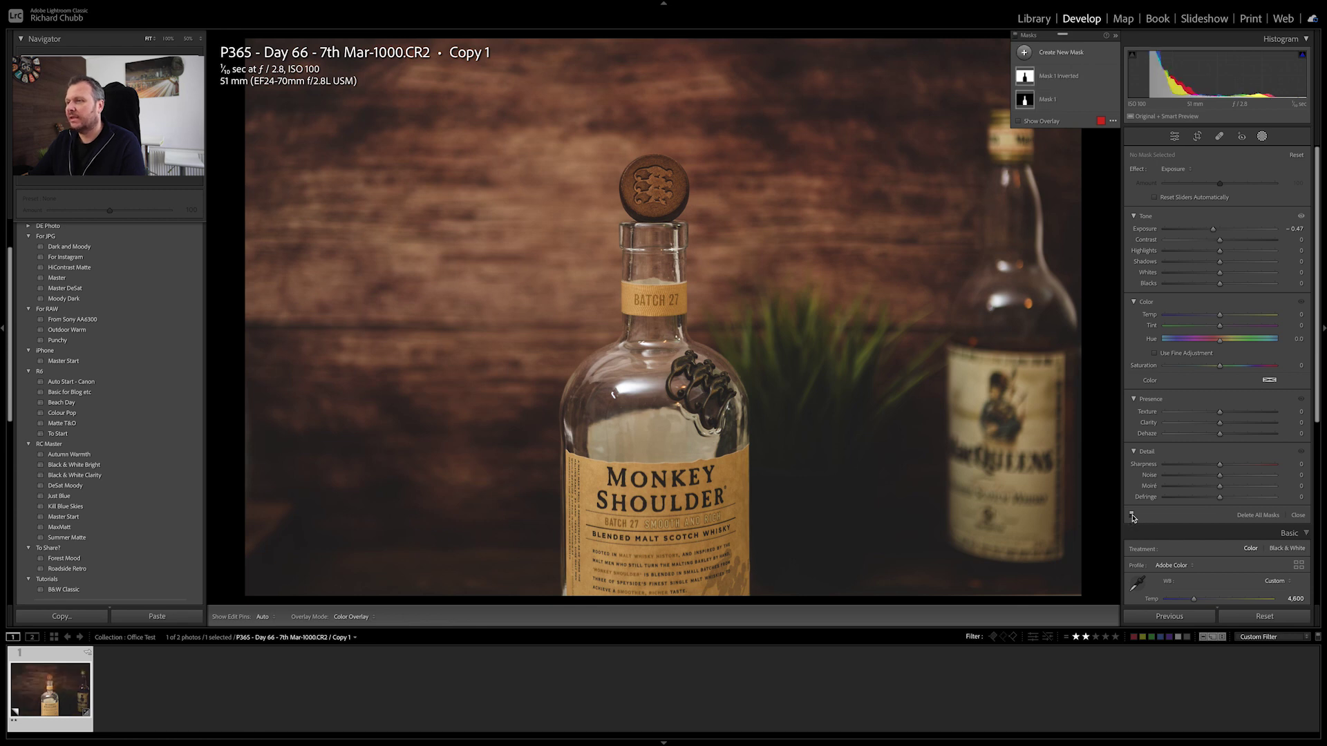
click(1132, 515)
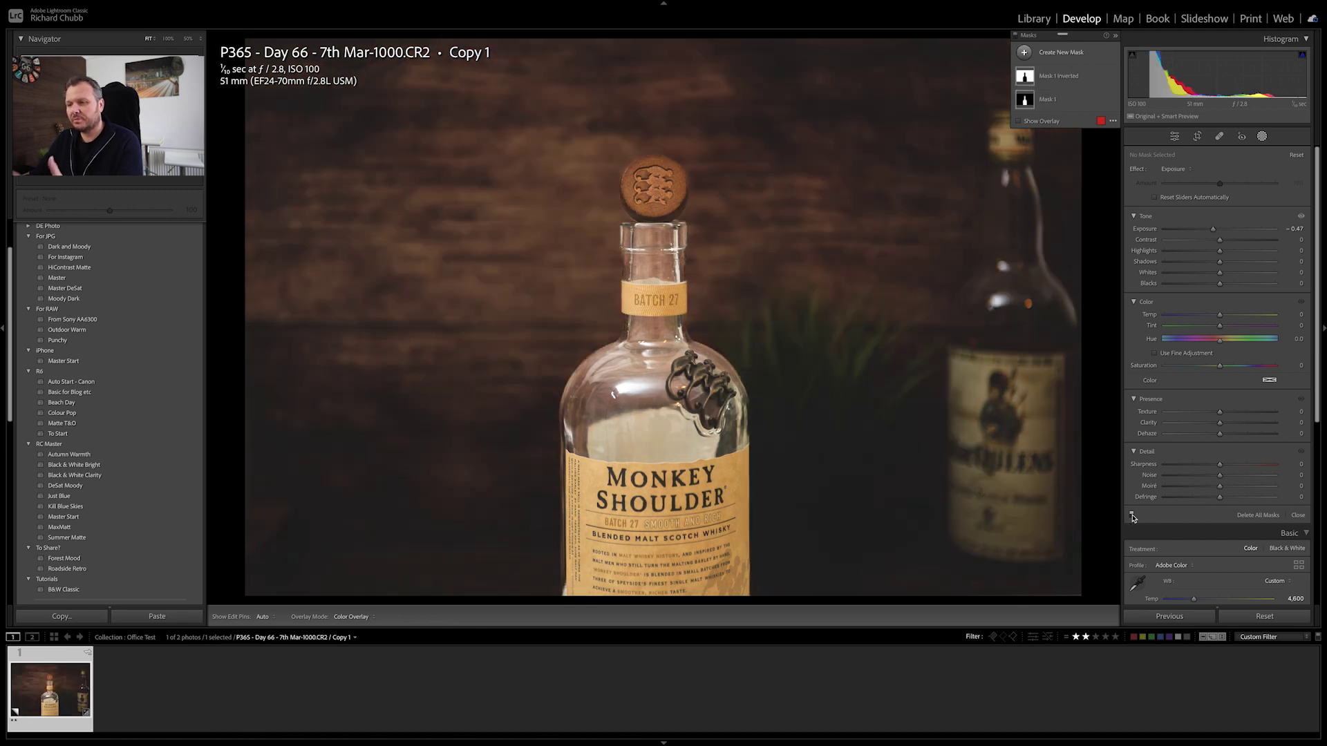